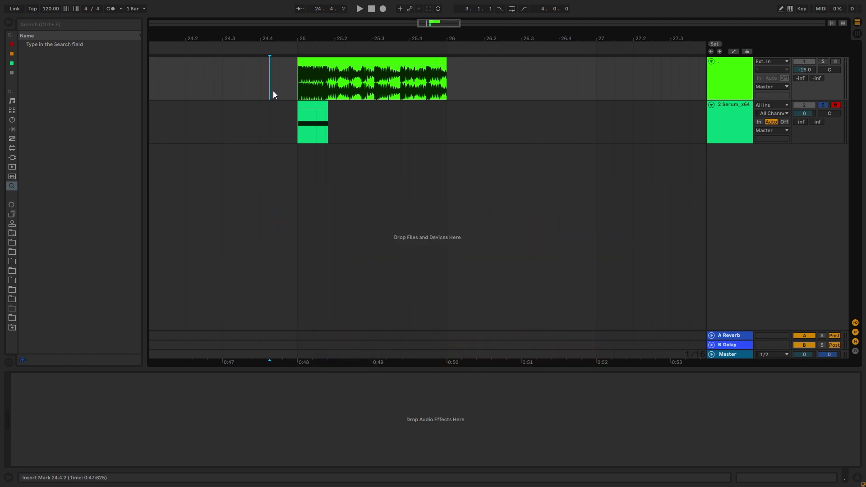
Solo the reference audio track, raise its volume to about -8.4 dB, and play it.
{"action": "left_click", "coordinate": [823, 62]}
{"action": "mouse_move", "coordinate": [804, 69]}
{"action": "left_mouse_down"}
{"action": "mouse_move", "coordinate": [805, 59]}
{"action": "mouse_move", "coordinate": [804, 72]}
{"action": "left_mouse_up"}
{"action": "key", "text": "space"}
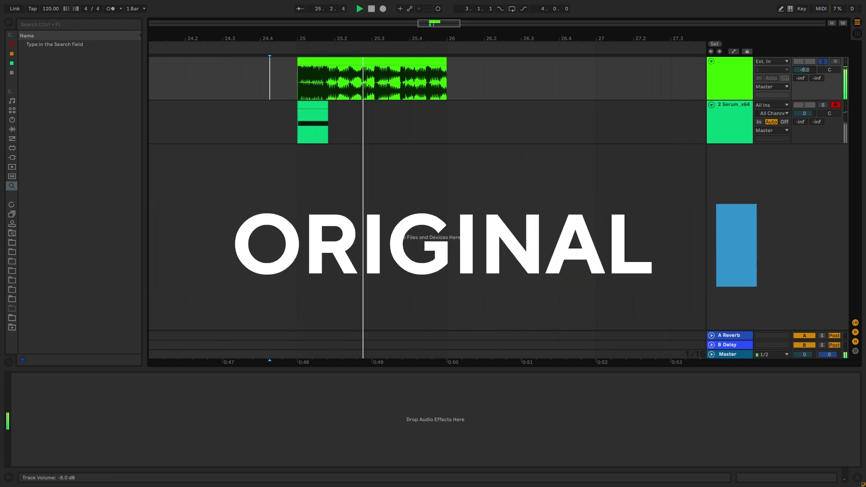
Solo the Serum track, select its clip to show the Serum instrument, and stop playback.
{"action": "left_click", "coordinate": [823, 104]}
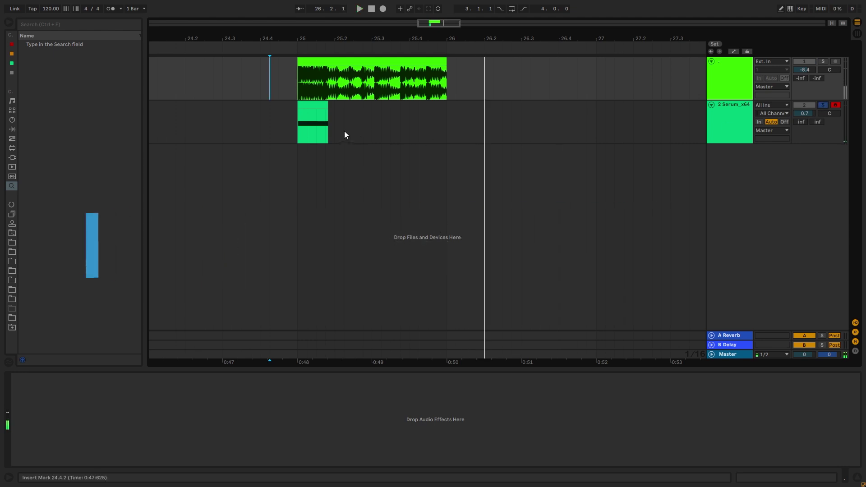
{"action": "left_click", "coordinate": [299, 130]}
{"action": "key", "text": "space"}
{"action": "key", "text": "space"}
{"action": "key", "text": "space"}
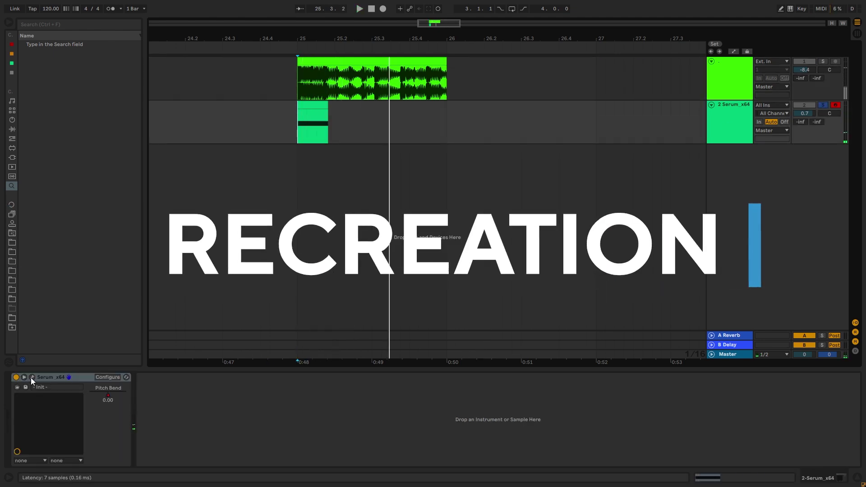
Open the Serum window, move it higher on screen, and play to hear the reference patch.
{"action": "left_click", "coordinate": [32, 377]}
{"action": "left_click_drag", "start_coordinate": [457, 69], "coordinate": [415, 37]}
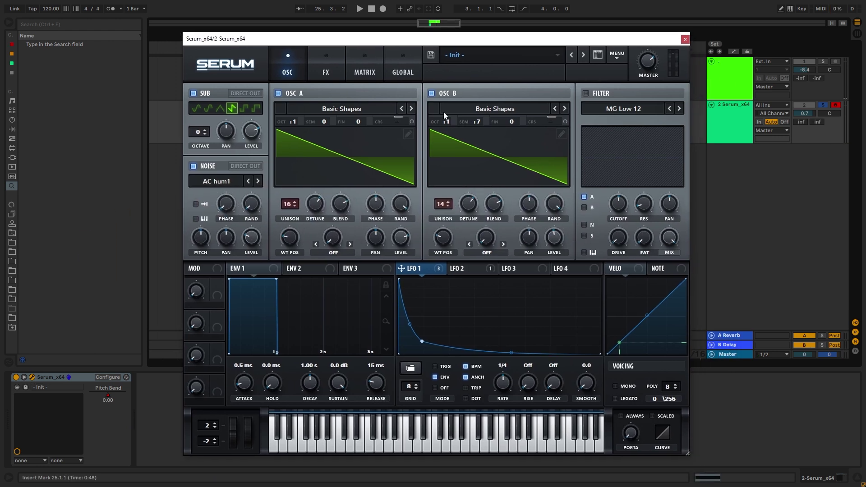
{"action": "key", "text": "space"}
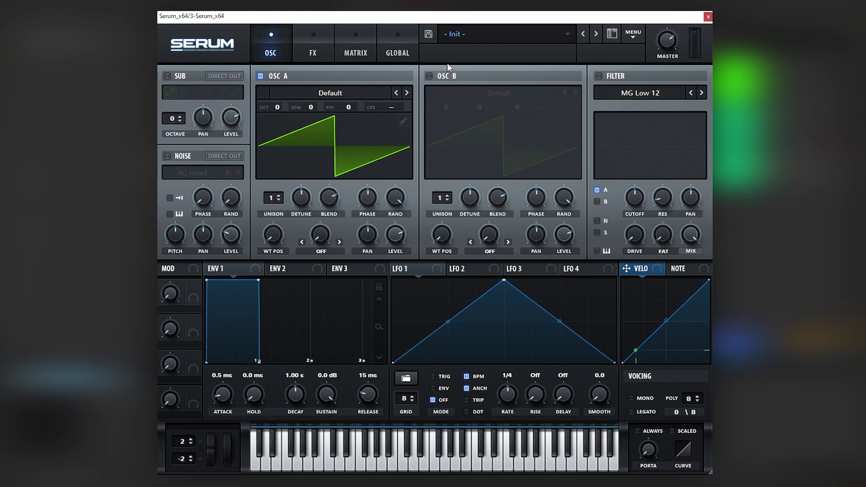
Enable OSC B and give both oscillators 16-voice unison, with OSC A detune at 0.40.
{"action": "left_click", "coordinate": [397, 56]}
{"action": "left_click", "coordinate": [270, 50]}
{"action": "left_click", "coordinate": [429, 76]}
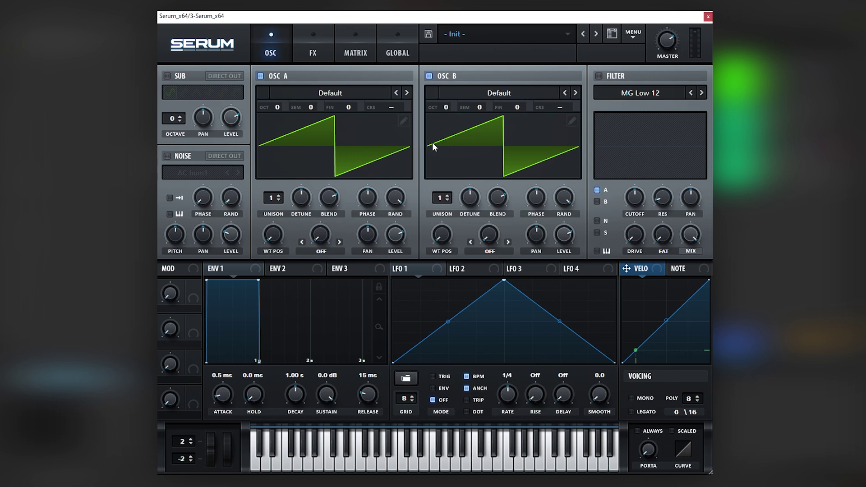
{"action": "left_click_drag", "start_coordinate": [273, 197], "coordinate": [374, 121]}
{"action": "left_click_drag", "start_coordinate": [440, 197], "coordinate": [472, 70]}
{"action": "left_click_drag", "start_coordinate": [471, 194], "coordinate": [473, 191]}
{"action": "left_click_drag", "start_coordinate": [307, 186], "coordinate": [307, 181]}
Transpose OSC B up an octave plus 7 semitones and enable the sub on its fourth shape.
{"action": "left_click_drag", "start_coordinate": [444, 108], "coordinate": [481, 66]}
{"action": "left_click", "coordinate": [167, 76]}
{"action": "left_click", "coordinate": [208, 92]}
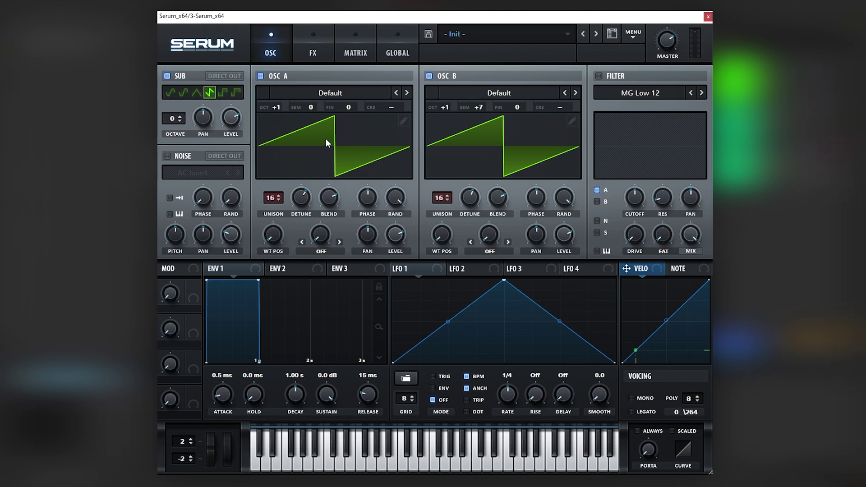
In matrix row 1, route LFO 2 to Global Master Tune with amount 18.
{"action": "left_click", "coordinate": [355, 53]}
{"action": "left_click", "coordinate": [208, 92]}
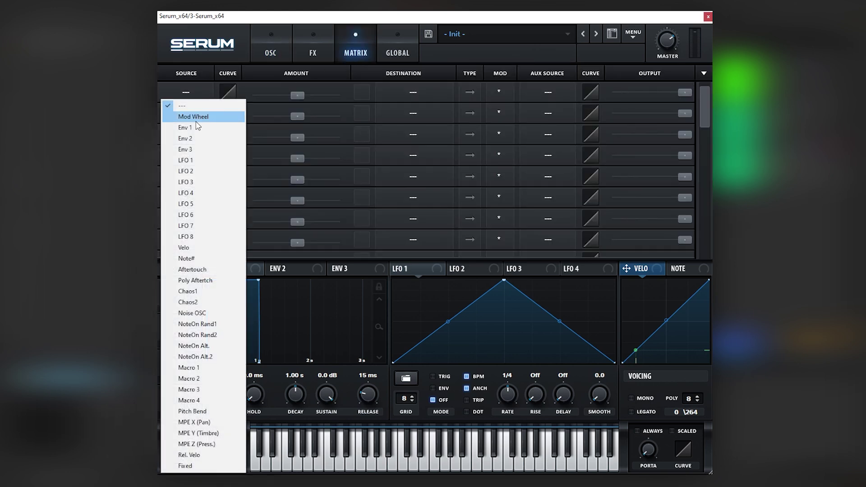
{"action": "left_click", "coordinate": [199, 171]}
{"action": "left_click", "coordinate": [397, 99]}
{"action": "mouse_move", "coordinate": [402, 182]}
{"action": "left_click", "coordinate": [469, 182]}
{"action": "left_click_drag", "start_coordinate": [301, 99], "coordinate": [309, 98]}
Draw LFO 2 as an exponential downward decay running once in ENV mode.
{"action": "left_click", "coordinate": [455, 269]}
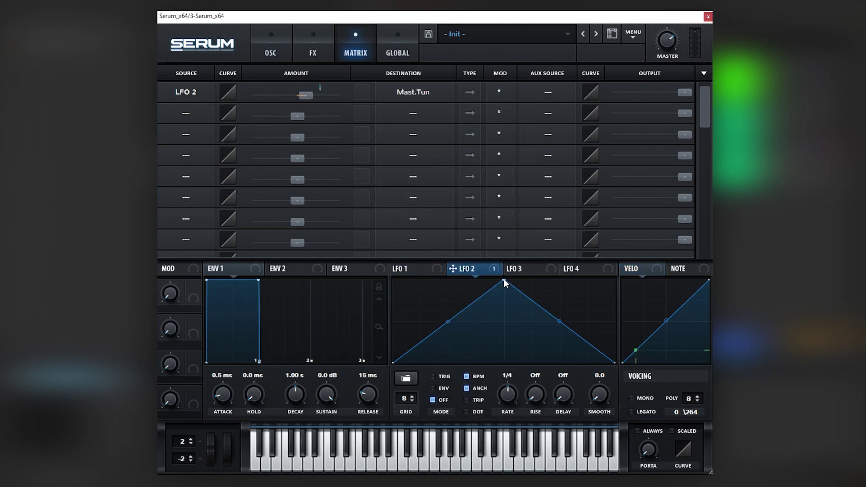
{"action": "left_click_drag", "start_coordinate": [503, 281], "coordinate": [393, 281]}
{"action": "left_click_drag", "start_coordinate": [503, 322], "coordinate": [503, 355]}
{"action": "left_click", "coordinate": [432, 388]}
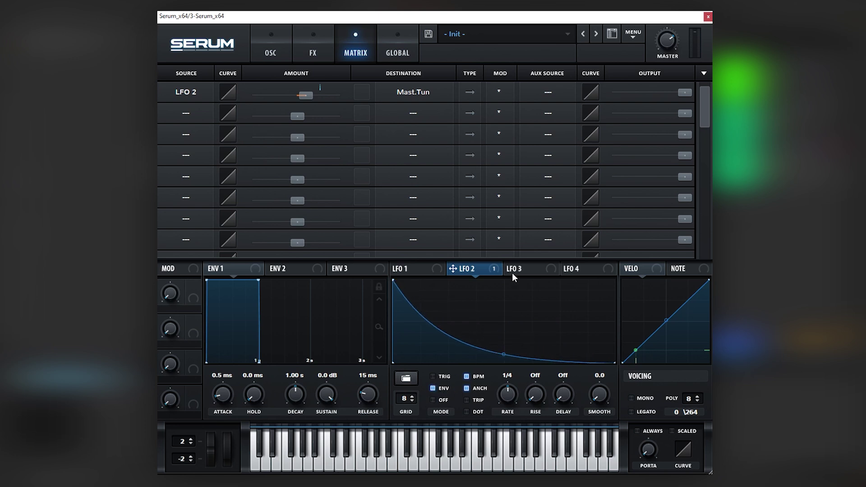
{"action": "left_click", "coordinate": [270, 52]}
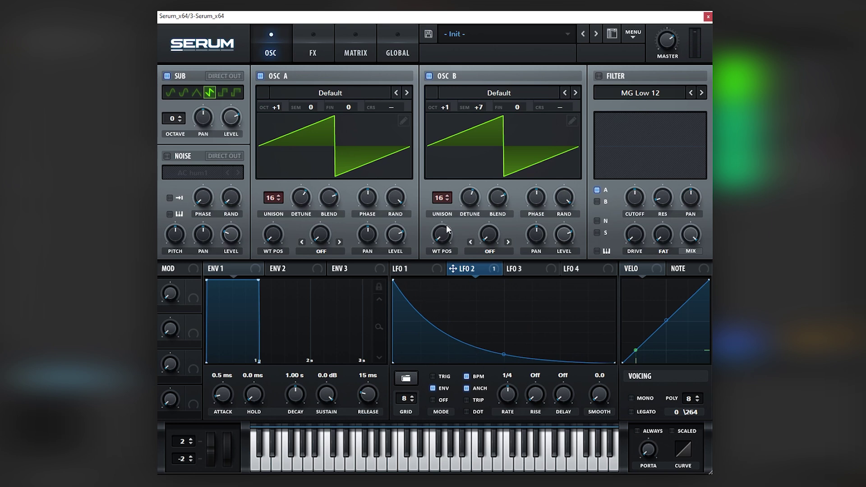
Enable the AC hum1 noise layer and try OSC A at +3 semitones and octave 0.
{"action": "left_click", "coordinate": [167, 156]}
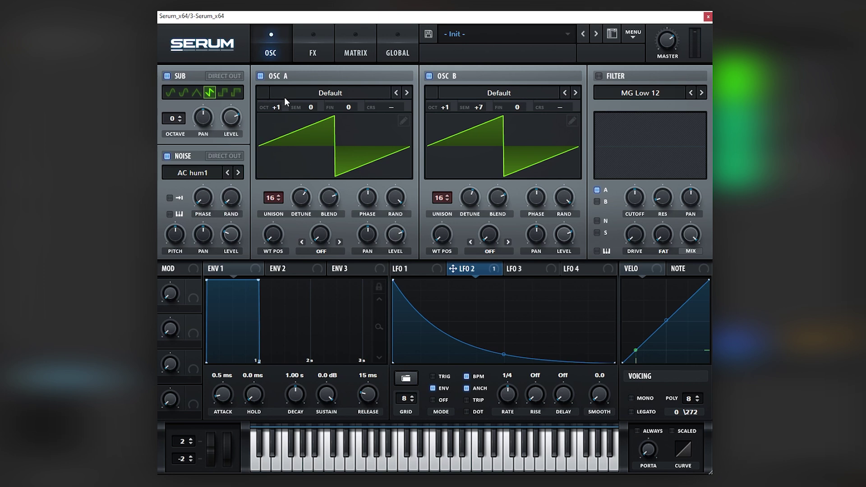
{"action": "left_click_drag", "start_coordinate": [293, 101], "coordinate": [310, 92]}
{"action": "left_click_drag", "start_coordinate": [277, 105], "coordinate": [286, 118]}
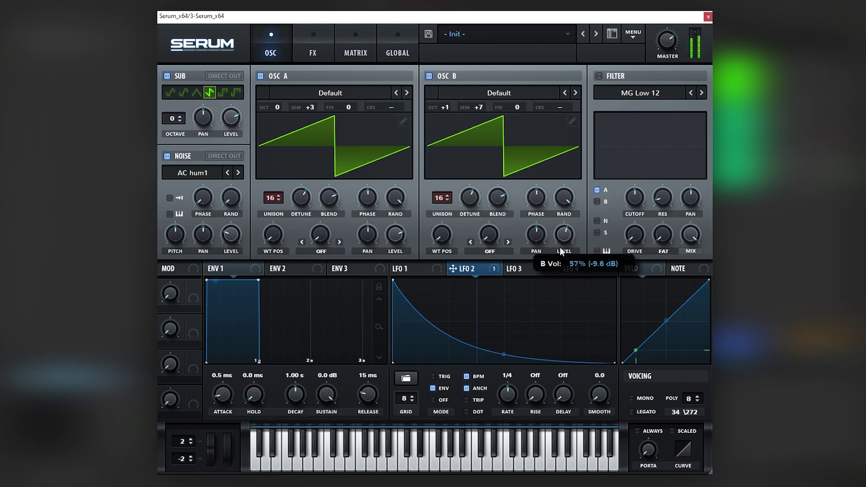
Reshape LFO 2 into a steeper decay with a longer tail, with OSC A back up an octave.
{"action": "left_click_drag", "start_coordinate": [504, 354], "coordinate": [504, 369]}
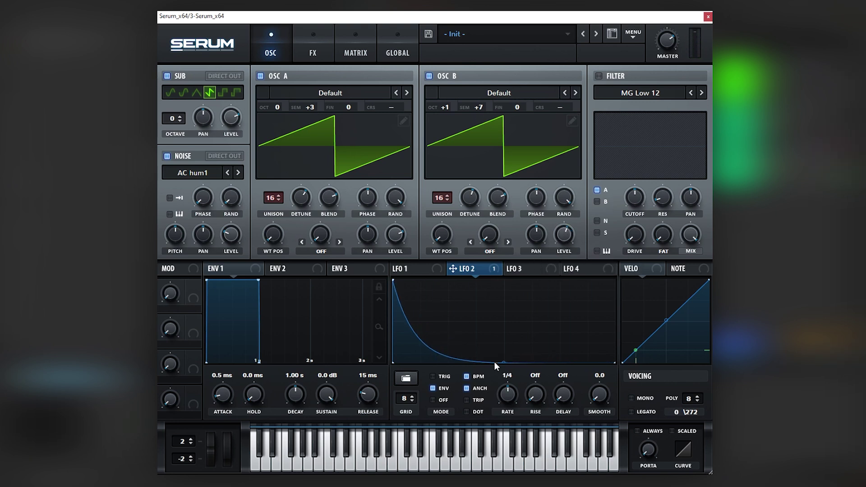
{"action": "left_click_drag", "start_coordinate": [439, 355], "coordinate": [428, 371]}
{"action": "left_click_drag", "start_coordinate": [270, 108], "coordinate": [271, 90]}
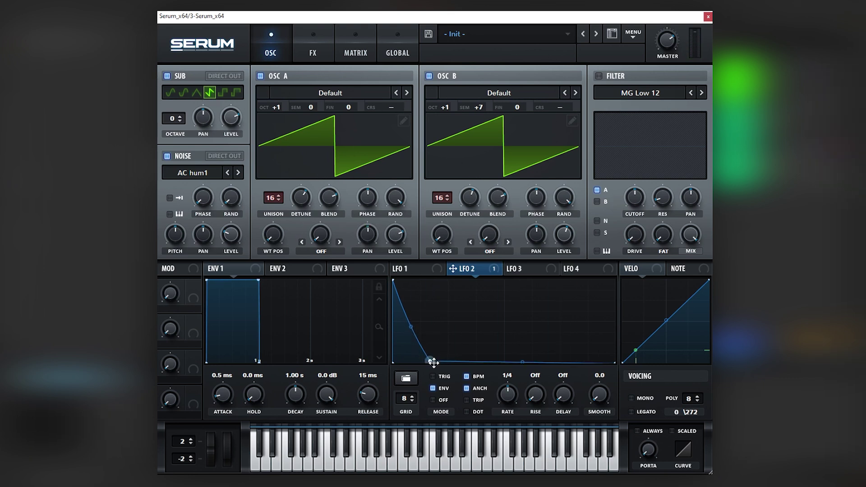
{"action": "left_click_drag", "start_coordinate": [428, 362], "coordinate": [483, 363]}
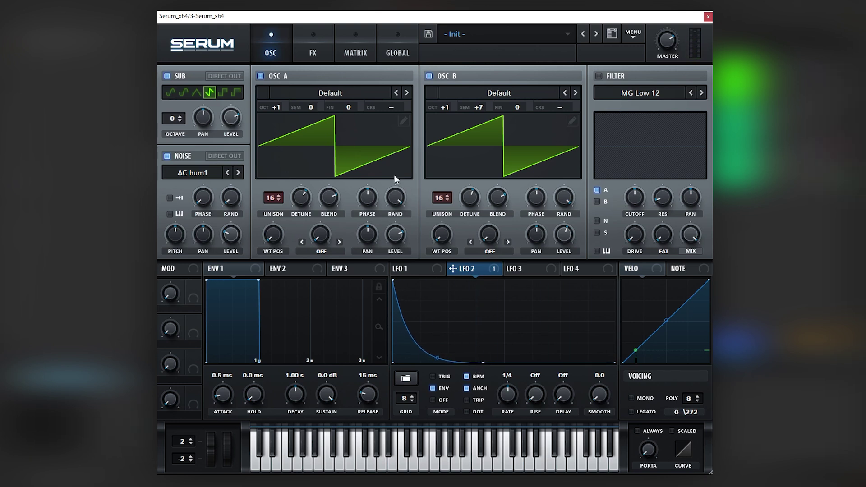
In matrix row 2, route LFO 1 to Global Master Tune with amount 20.
{"action": "left_click", "coordinate": [408, 268]}
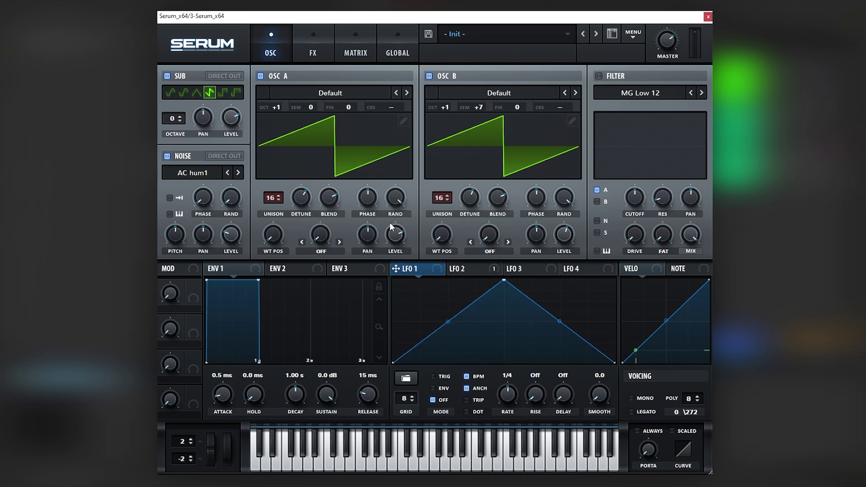
{"action": "left_click", "coordinate": [355, 53]}
{"action": "left_click", "coordinate": [186, 114]}
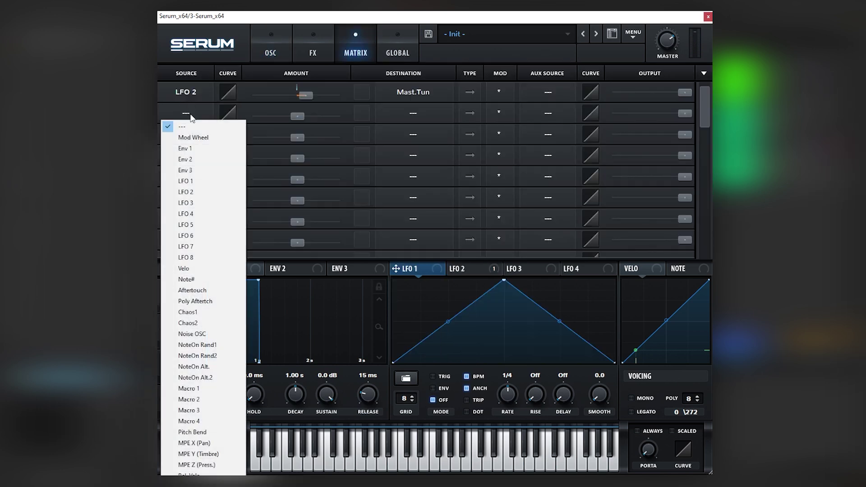
{"action": "left_click", "coordinate": [209, 185]}
{"action": "left_click", "coordinate": [413, 113]}
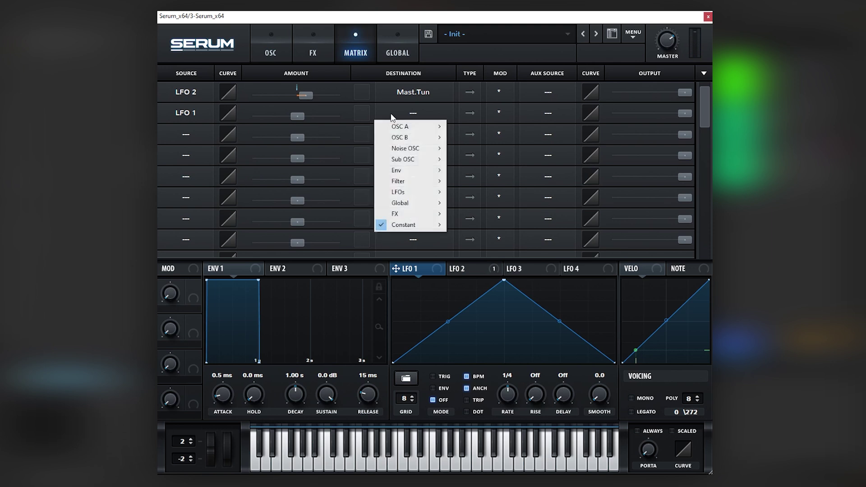
{"action": "mouse_move", "coordinate": [419, 203]}
{"action": "left_click", "coordinate": [473, 203]}
{"action": "left_click_drag", "start_coordinate": [298, 116], "coordinate": [307, 116]}
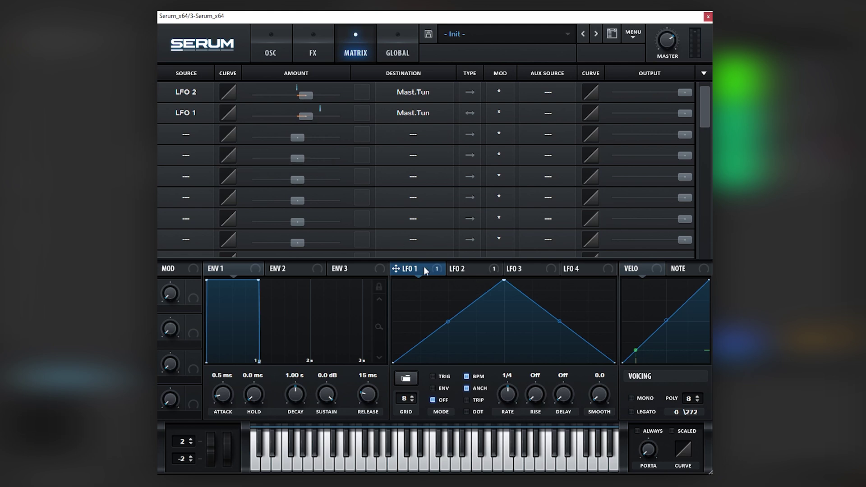
Shape LFO 1 as a short convex falling ramp running once in ENV mode.
{"action": "left_click_drag", "start_coordinate": [504, 280], "coordinate": [420, 363]}
{"action": "left_click", "coordinate": [433, 388]}
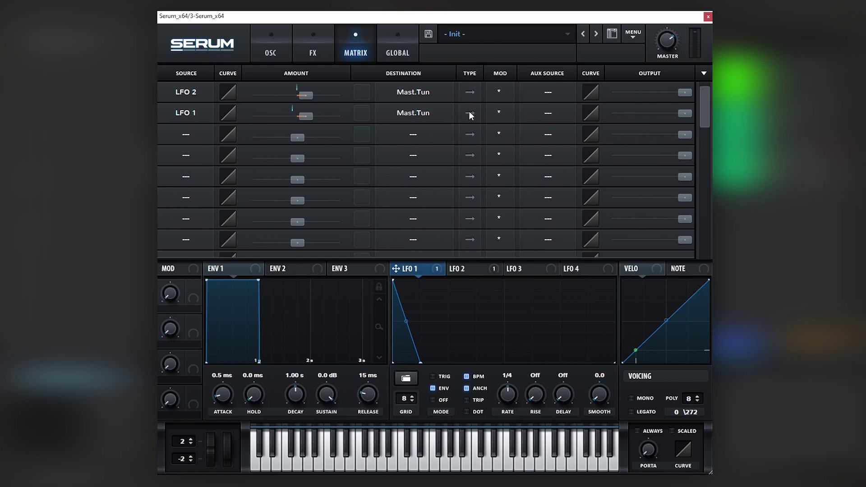
{"action": "mouse_move", "coordinate": [407, 319]}
{"action": "left_mouse_down"}
{"action": "mouse_move", "coordinate": [414, 288]}
{"action": "mouse_move", "coordinate": [410, 343]}
{"action": "mouse_move", "coordinate": [410, 321]}
{"action": "left_mouse_up"}
Enable Hyper/Dimension, Distortion with slightly more drive, and Chorus low-passed near 769 Hz.
{"action": "left_click", "coordinate": [313, 50]}
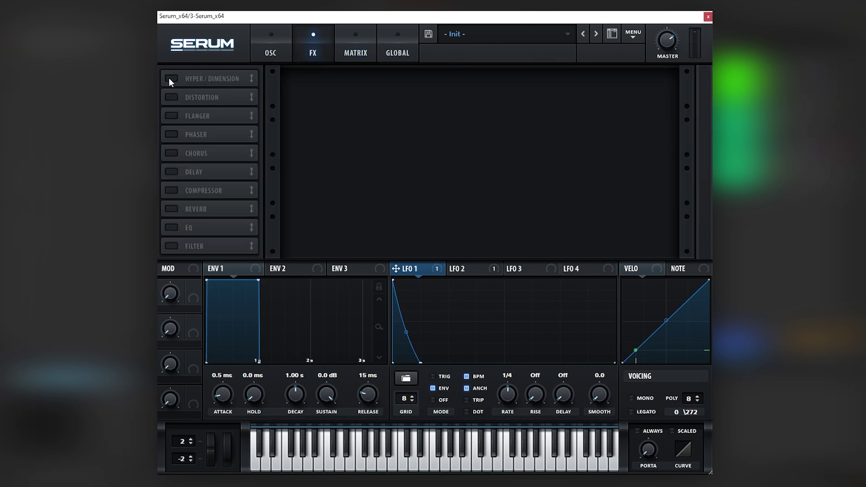
{"action": "left_click", "coordinate": [170, 79]}
{"action": "left_click", "coordinate": [171, 98]}
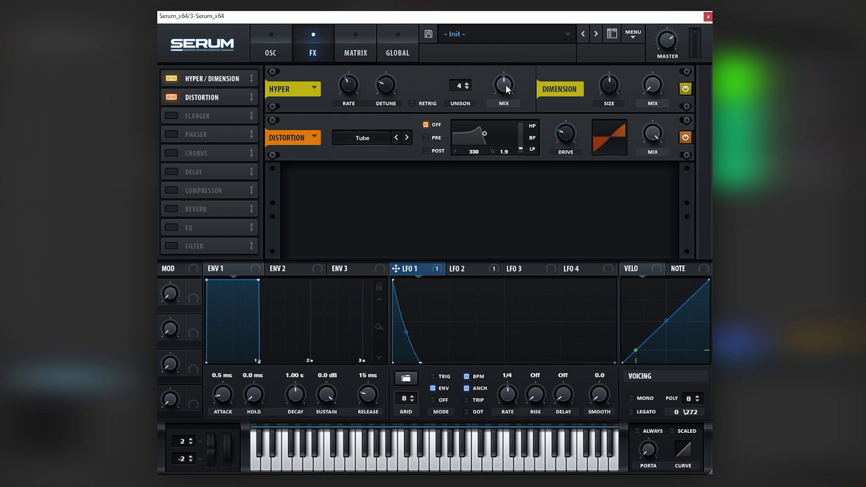
{"action": "left_click_drag", "start_coordinate": [569, 137], "coordinate": [569, 134]}
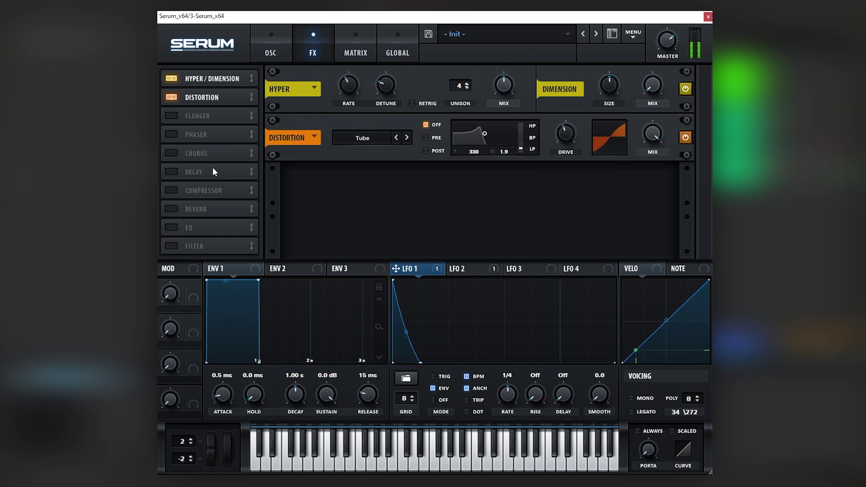
{"action": "left_click", "coordinate": [171, 153]}
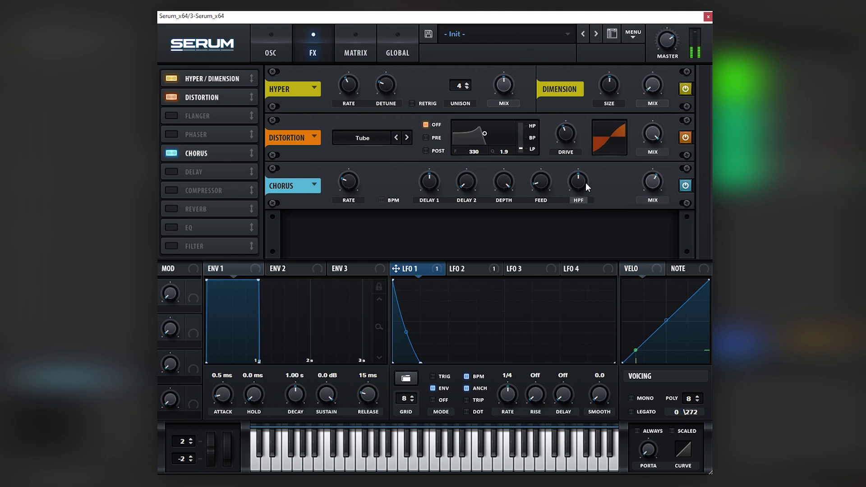
{"action": "left_click_drag", "start_coordinate": [585, 183], "coordinate": [630, 169]}
Enable the Compressor with 11.7 dB gain and a Reverb with slightly longer decay.
{"action": "left_click", "coordinate": [203, 191]}
{"action": "left_click_drag", "start_coordinate": [498, 229], "coordinate": [497, 219]}
{"action": "left_click", "coordinate": [171, 210]}
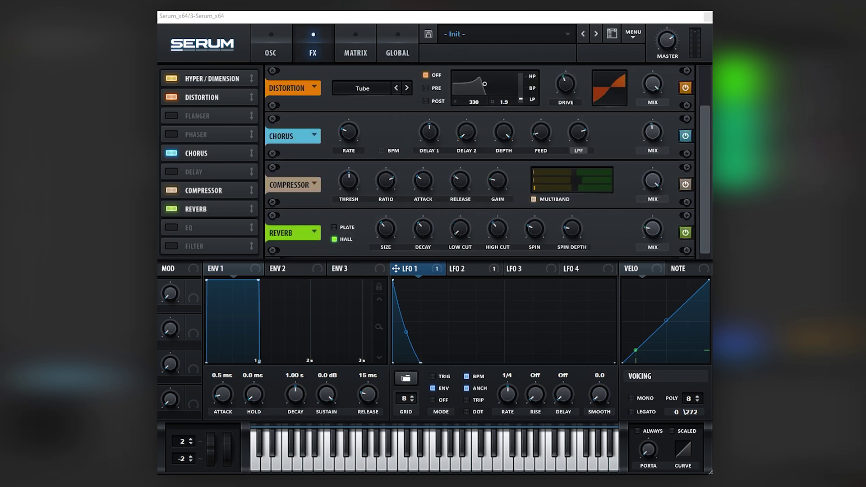
{"action": "mouse_move", "coordinate": [651, 213]}
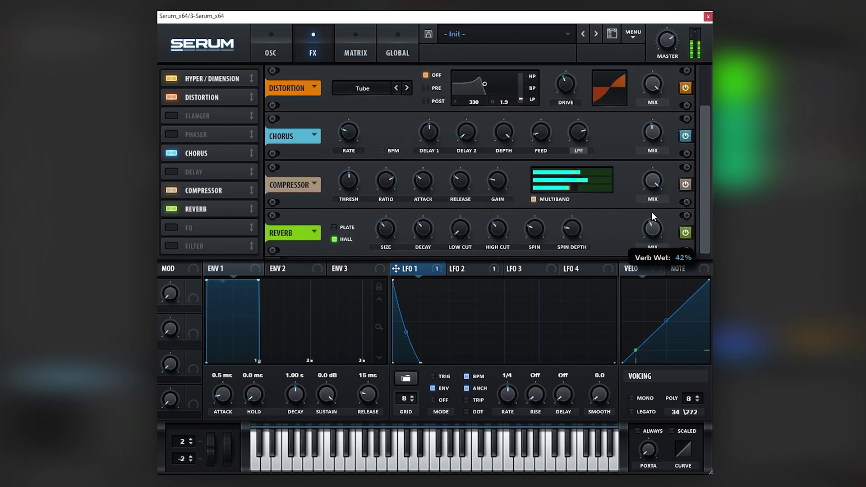
{"action": "mouse_move", "coordinate": [416, 234]}
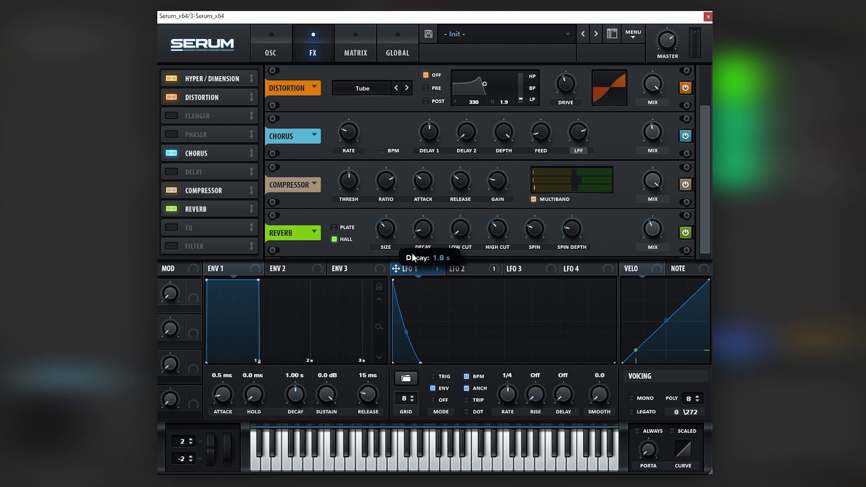
{"action": "left_click_drag", "start_coordinate": [412, 255], "coordinate": [426, 235]}
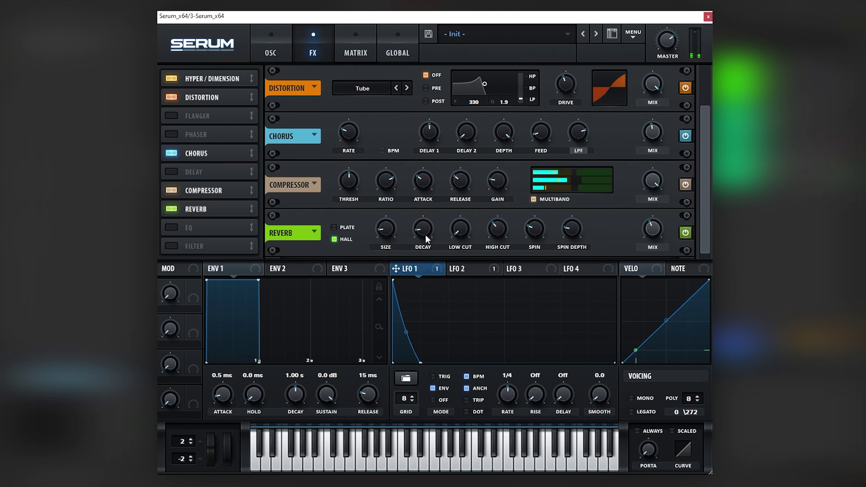
{"action": "left_click", "coordinate": [273, 49]}
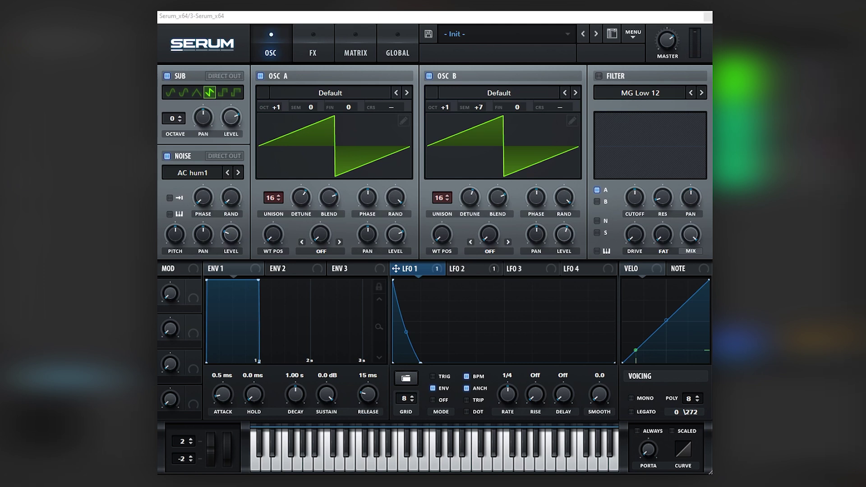
Lengthen and steepen LFO 2's decay curve, then steepen LFO 1's decay curve.
{"action": "left_click", "coordinate": [470, 279]}
{"action": "left_click_drag", "start_coordinate": [437, 362], "coordinate": [610, 363]}
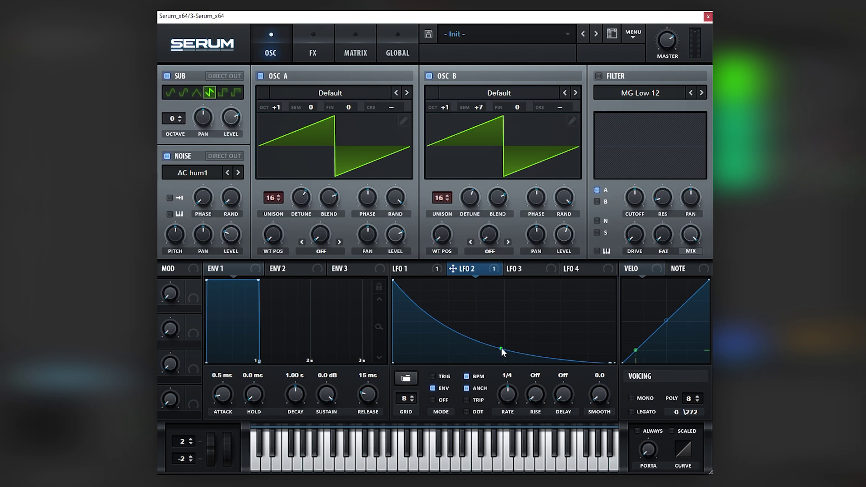
{"action": "left_click_drag", "start_coordinate": [501, 348], "coordinate": [505, 356]}
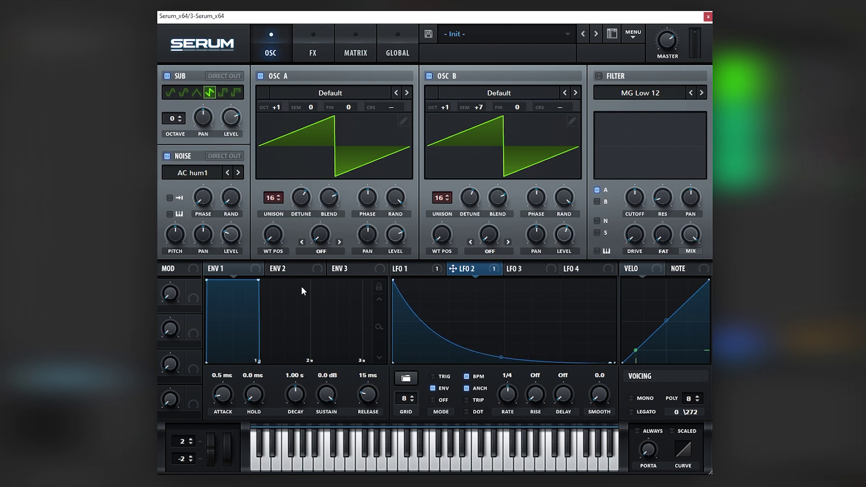
{"action": "left_click", "coordinate": [415, 269]}
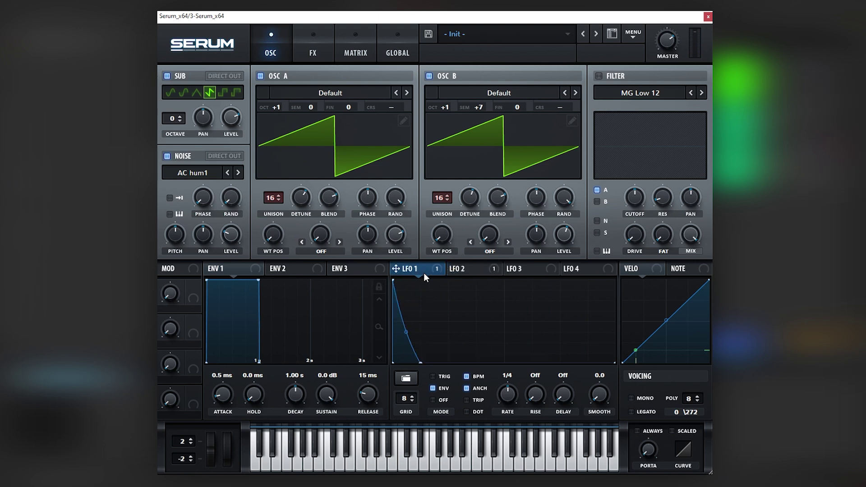
{"action": "left_click_drag", "start_coordinate": [405, 333], "coordinate": [402, 348]}
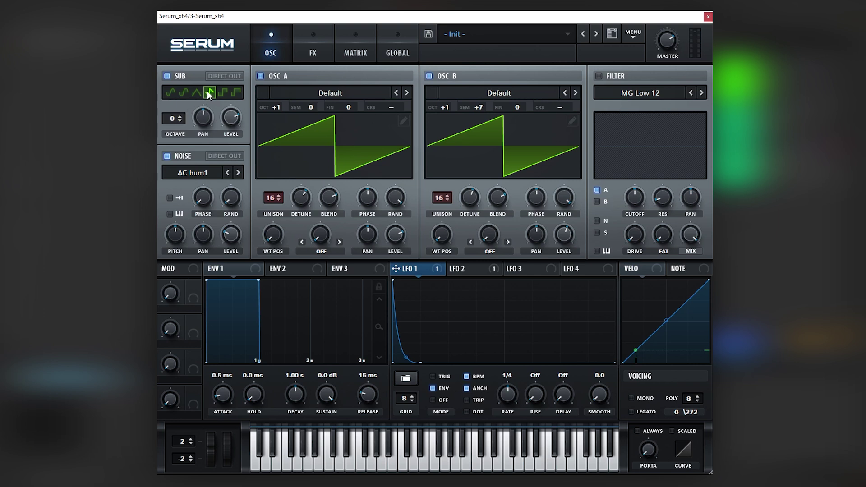
Try different sub octaves plus sine and triangle shapes, settling on a square sub at octave 0.
{"action": "left_click", "coordinate": [180, 121]}
{"action": "left_click", "coordinate": [180, 121]}
{"action": "left_click", "coordinate": [181, 122]}
{"action": "left_click", "coordinate": [181, 117]}
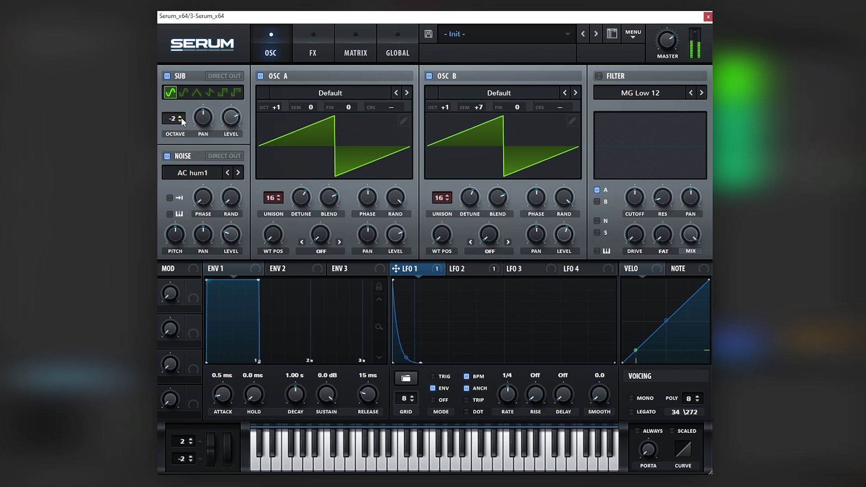
{"action": "left_click", "coordinate": [294, 57]}
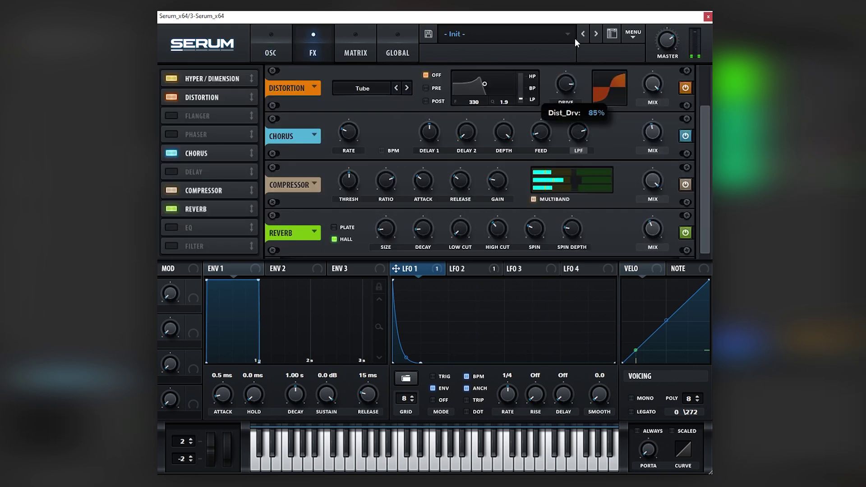
{"action": "left_click", "coordinate": [275, 56]}
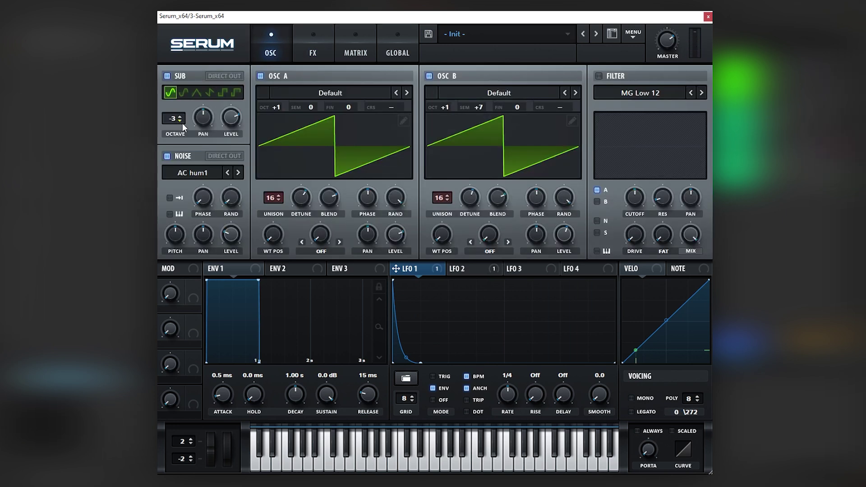
{"action": "double_click", "coordinate": [181, 117]}
{"action": "left_click", "coordinate": [181, 117]}
{"action": "left_click", "coordinate": [195, 92]}
{"action": "left_click", "coordinate": [180, 120]}
{"action": "left_click", "coordinate": [223, 92]}
Try other OSC A octave and semitone intervals, ending at OCT 0 and SEM 0.
{"action": "left_click_drag", "start_coordinate": [275, 107], "coordinate": [304, 97]}
{"action": "left_click_drag", "start_coordinate": [278, 109], "coordinate": [280, 81]}
{"action": "left_click_drag", "start_coordinate": [307, 96], "coordinate": [291, 118]}
Make LFO 2's decay shallower and add a node that rounds its first segment convex.
{"action": "left_click", "coordinate": [467, 269]}
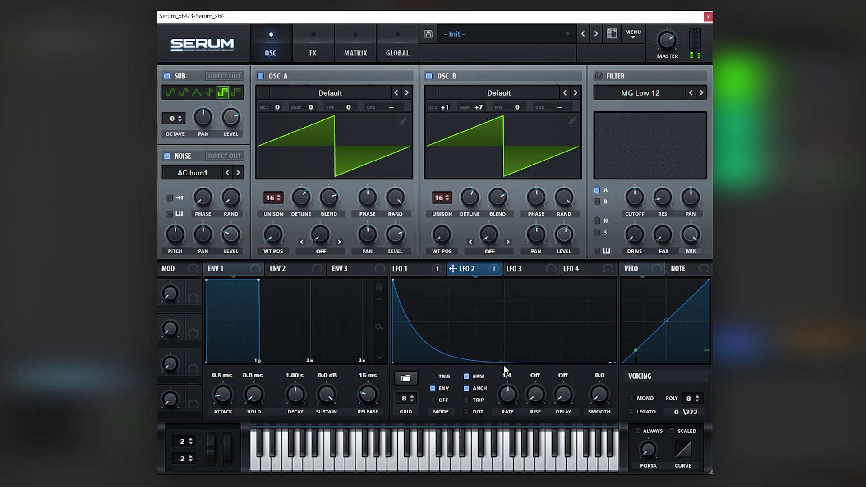
{"action": "mouse_move", "coordinate": [502, 357]}
{"action": "left_mouse_down"}
{"action": "mouse_move", "coordinate": [506, 336]}
{"action": "mouse_move", "coordinate": [500, 358]}
{"action": "mouse_move", "coordinate": [511, 363]}
{"action": "left_mouse_up"}
{"action": "double_click", "coordinate": [419, 332]}
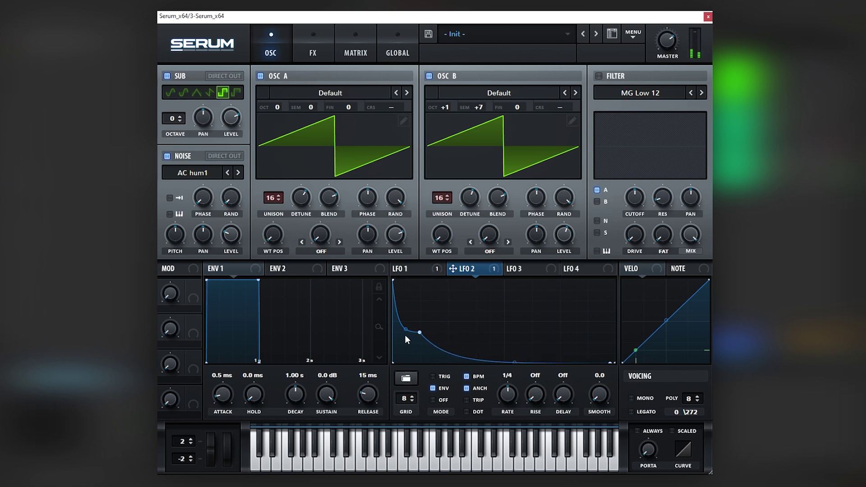
{"action": "left_click_drag", "start_coordinate": [404, 333], "coordinate": [440, 339]}
Give the sub a saw shape, tune oscillator B to +5 semitones and A up an octave, and set distortion drive to 60%.
{"action": "left_click", "coordinate": [209, 92]}
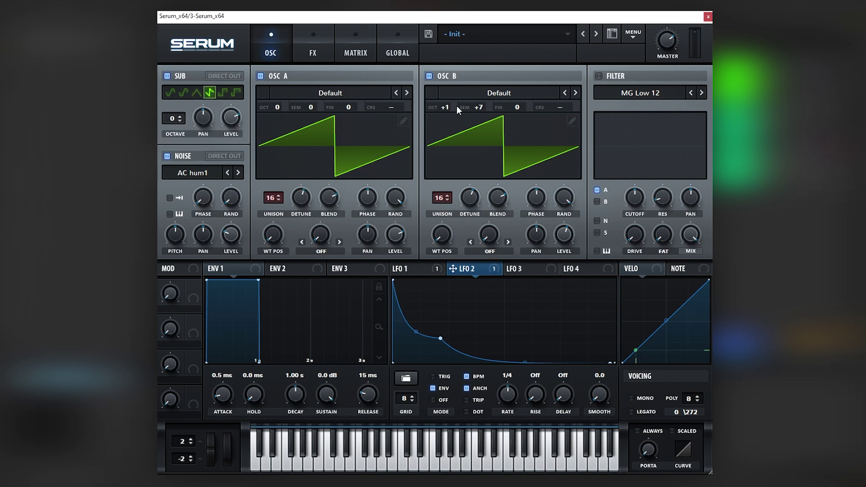
{"action": "mouse_move", "coordinate": [457, 106]}
{"action": "left_mouse_down"}
{"action": "mouse_move", "coordinate": [462, 120]}
{"action": "mouse_move", "coordinate": [469, 112]}
{"action": "left_mouse_up"}
{"action": "left_click_drag", "start_coordinate": [280, 107], "coordinate": [286, 81]}
{"action": "left_click", "coordinate": [302, 50]}
{"action": "left_click_drag", "start_coordinate": [569, 97], "coordinate": [556, 123]}
{"action": "left_click", "coordinate": [270, 50]}
Drop oscillators A and B to octave 0 and tune oscillator A to +4 semitones.
{"action": "left_click_drag", "start_coordinate": [276, 107], "coordinate": [278, 116]}
{"action": "left_click_drag", "start_coordinate": [445, 105], "coordinate": [446, 114]}
{"action": "left_click_drag", "start_coordinate": [310, 107], "coordinate": [316, 69]}
{"action": "left_click_drag", "start_coordinate": [308, 107], "coordinate": [304, 126]}
Remove LFO 2's middle node for a smooth decay, and straighten LFO 1 into a near-linear falling ramp.
{"action": "double_click", "coordinate": [441, 338]}
{"action": "left_click_drag", "start_coordinate": [501, 321], "coordinate": [499, 342]}
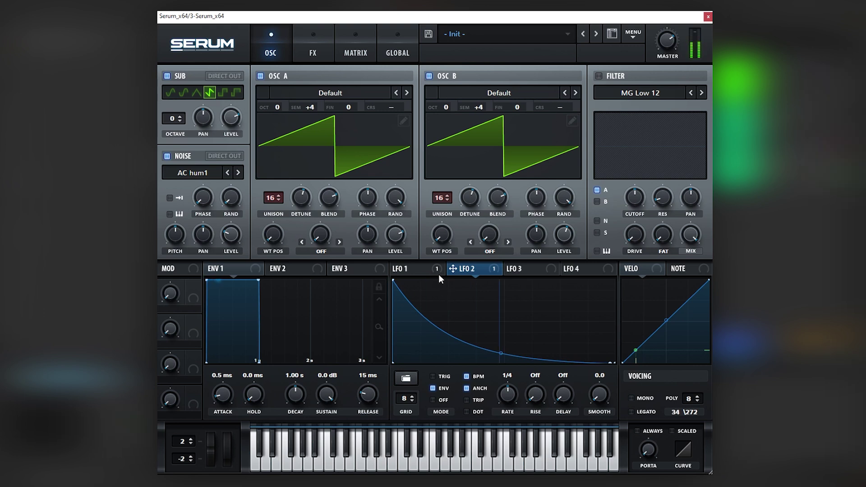
{"action": "left_click", "coordinate": [433, 269]}
{"action": "left_click", "coordinate": [455, 269]}
{"action": "left_click", "coordinate": [433, 269]}
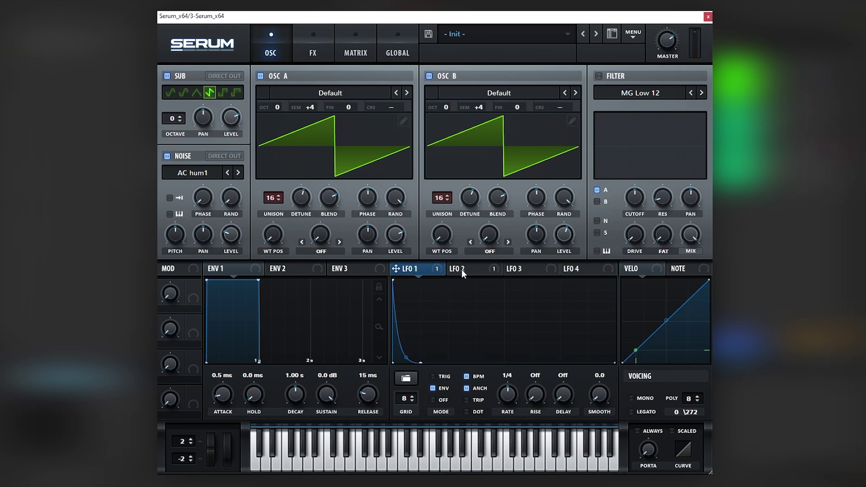
{"action": "left_click", "coordinate": [461, 269]}
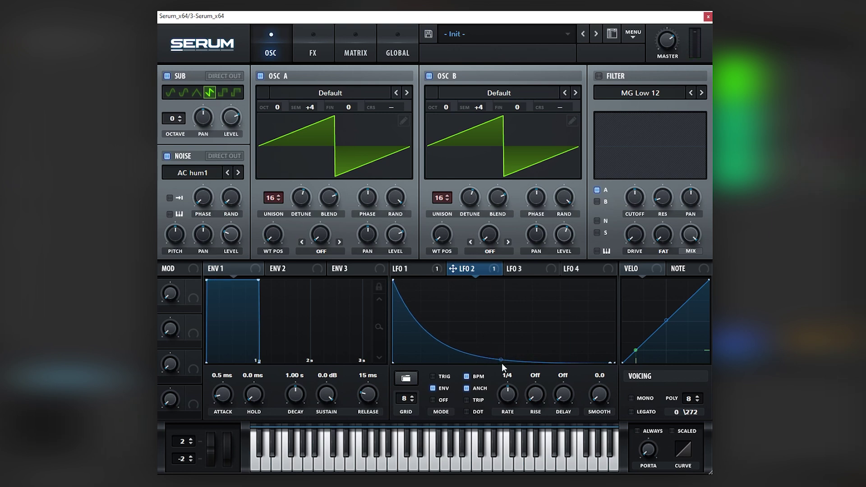
{"action": "left_click", "coordinate": [434, 269]}
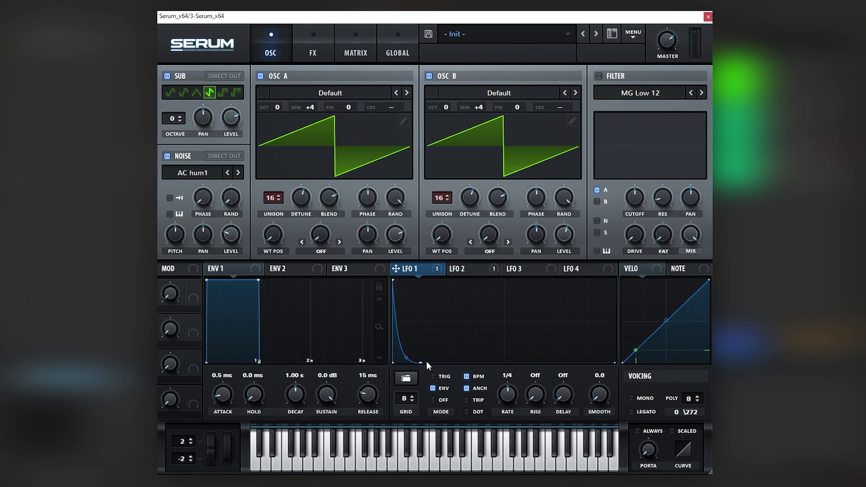
{"action": "left_click_drag", "start_coordinate": [406, 358], "coordinate": [409, 338]}
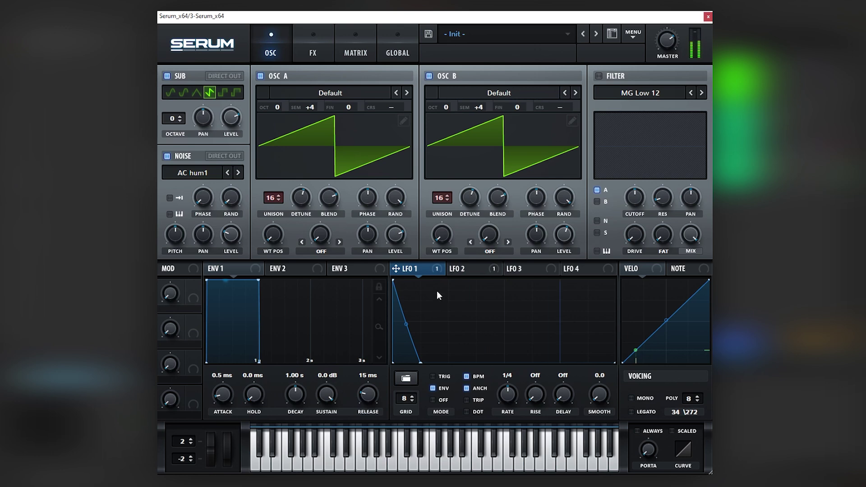
Load the Spectral Monster 1 [SL] wavetable into oscillator A.
{"action": "left_click", "coordinate": [343, 93]}
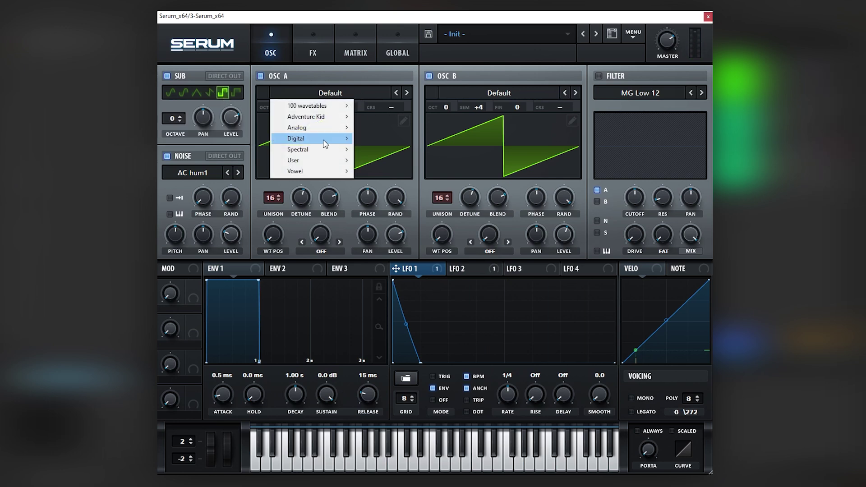
{"action": "mouse_move", "coordinate": [316, 150]}
{"action": "left_click", "coordinate": [387, 216]}
Load the Digital ICanHasKick wavetable into oscillator B, sweep its position, and check it in the wavetable editor.
{"action": "left_click", "coordinate": [503, 93]}
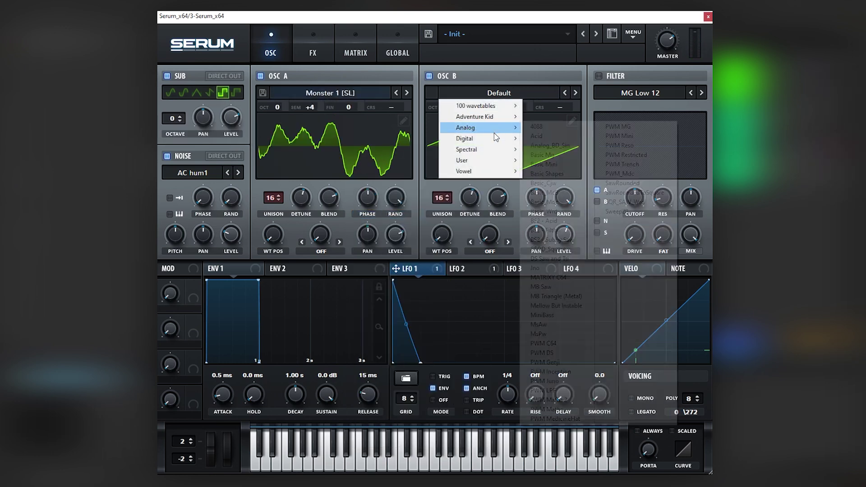
{"action": "mouse_move", "coordinate": [502, 160]}
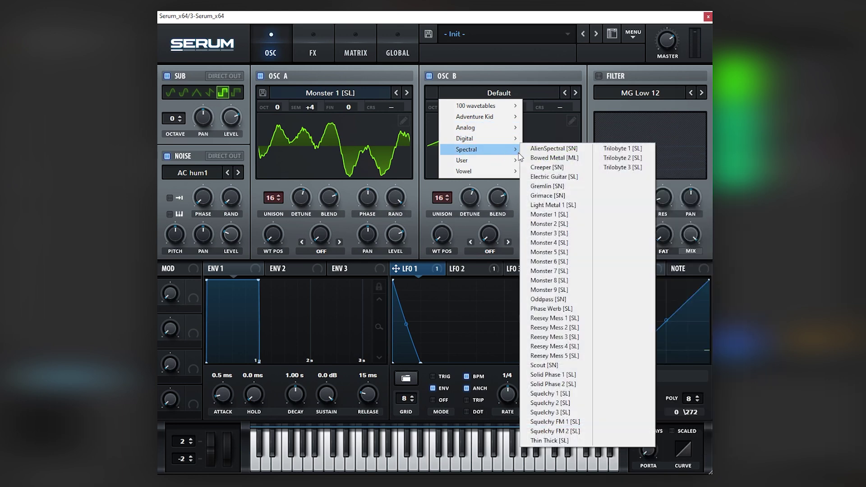
{"action": "mouse_move", "coordinate": [511, 140]}
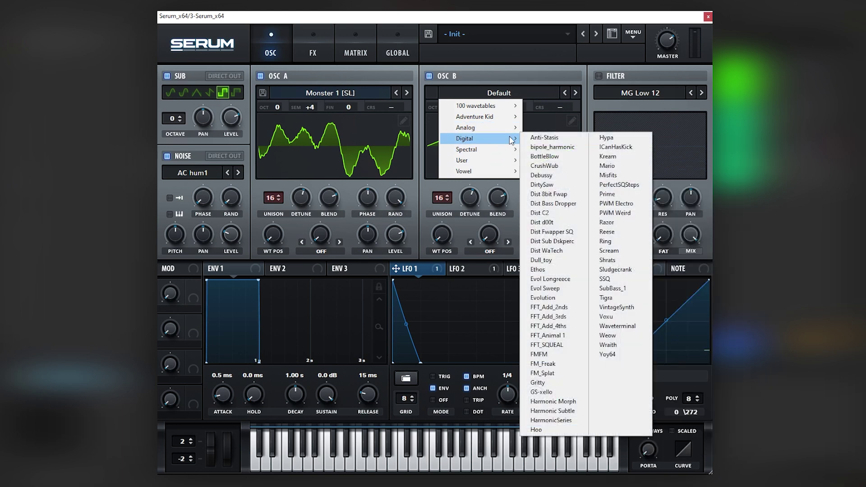
{"action": "left_click", "coordinate": [615, 147]}
{"action": "mouse_move", "coordinate": [442, 216]}
{"action": "left_click_drag", "start_coordinate": [442, 213], "coordinate": [447, 205]}
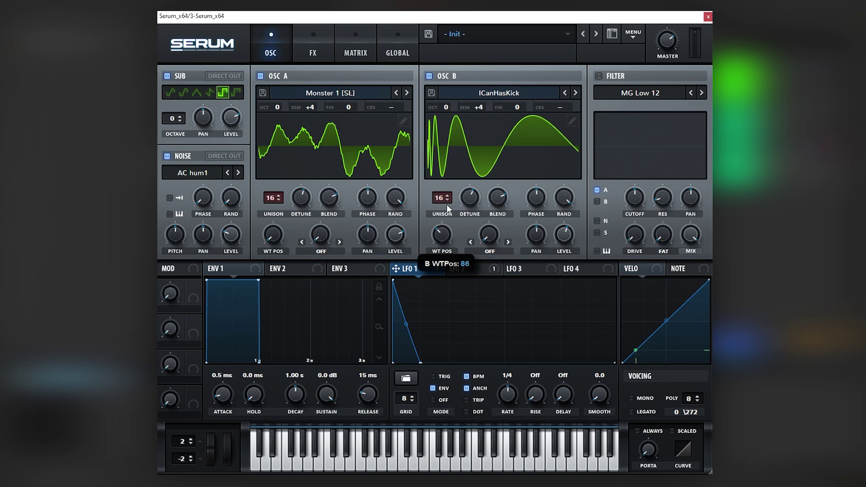
{"action": "left_click", "coordinate": [573, 121]}
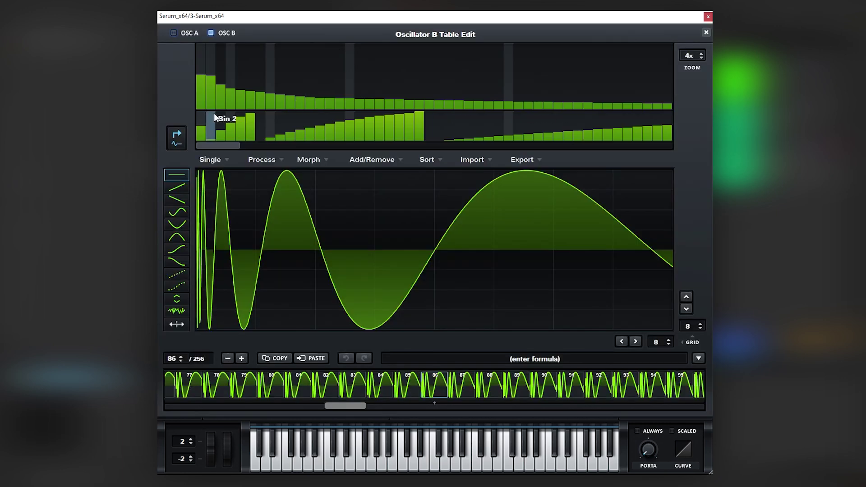
{"action": "left_click", "coordinate": [706, 32]}
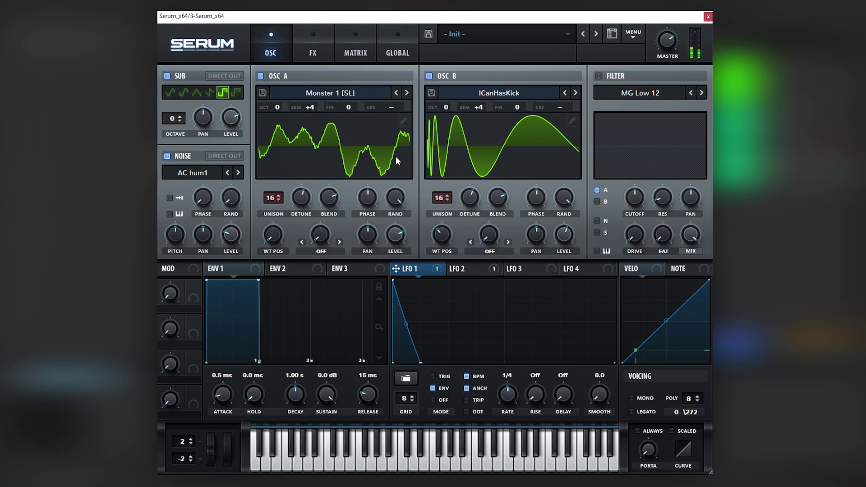
Tune oscillator A to -1 octave and B to +1 octave +7 semitones, and shift both wavetable positions.
{"action": "mouse_move", "coordinate": [277, 107]}
{"action": "left_mouse_down"}
{"action": "mouse_move", "coordinate": [276, 96]}
{"action": "mouse_move", "coordinate": [303, 94]}
{"action": "mouse_move", "coordinate": [274, 114]}
{"action": "left_mouse_up"}
{"action": "double_click", "coordinate": [311, 107]}
{"action": "left_click_drag", "start_coordinate": [444, 108], "coordinate": [480, 87]}
{"action": "left_click_drag", "start_coordinate": [278, 221], "coordinate": [296, 184]}
{"action": "left_click_drag", "start_coordinate": [275, 105], "coordinate": [277, 126]}
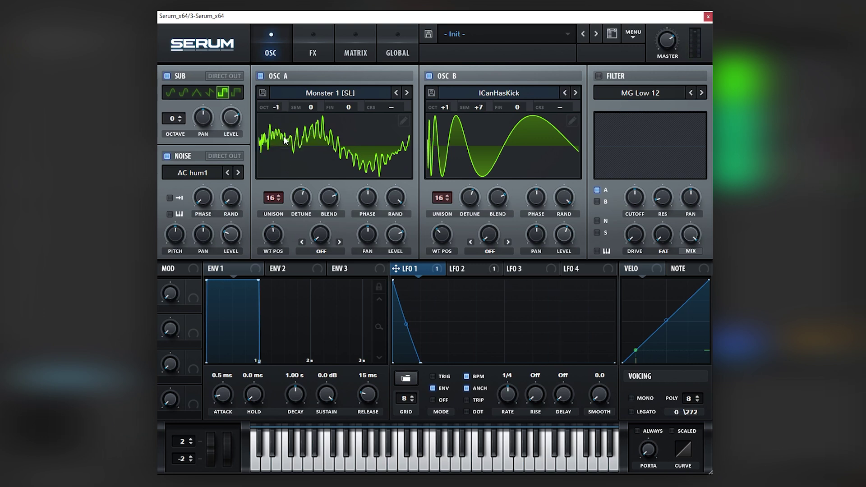
{"action": "mouse_move", "coordinate": [440, 234]}
{"action": "left_mouse_down"}
{"action": "mouse_move", "coordinate": [448, 215]}
{"action": "mouse_move", "coordinate": [444, 243]}
{"action": "left_mouse_up"}
Set the sub to a saw shape and bend LFO 2 into an exponential decay with an added node.
{"action": "left_click", "coordinate": [209, 92]}
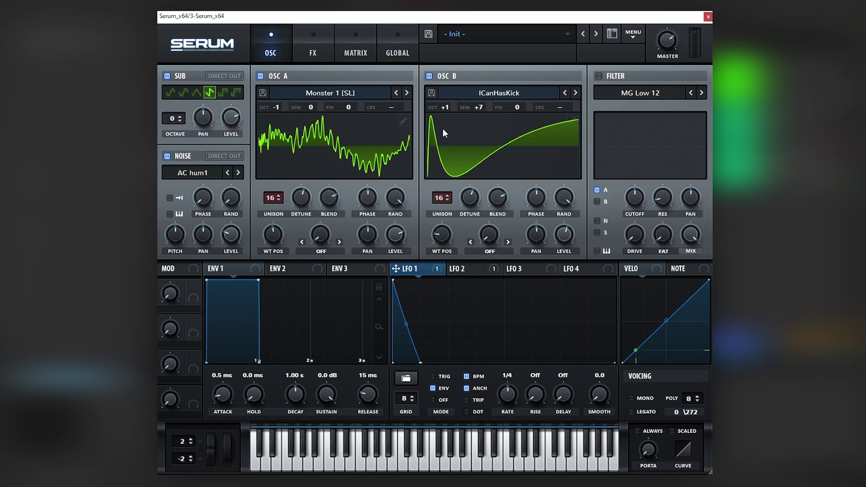
{"action": "left_click", "coordinate": [474, 268]}
{"action": "left_click_drag", "start_coordinate": [512, 331], "coordinate": [506, 356]}
{"action": "double_click", "coordinate": [569, 363]}
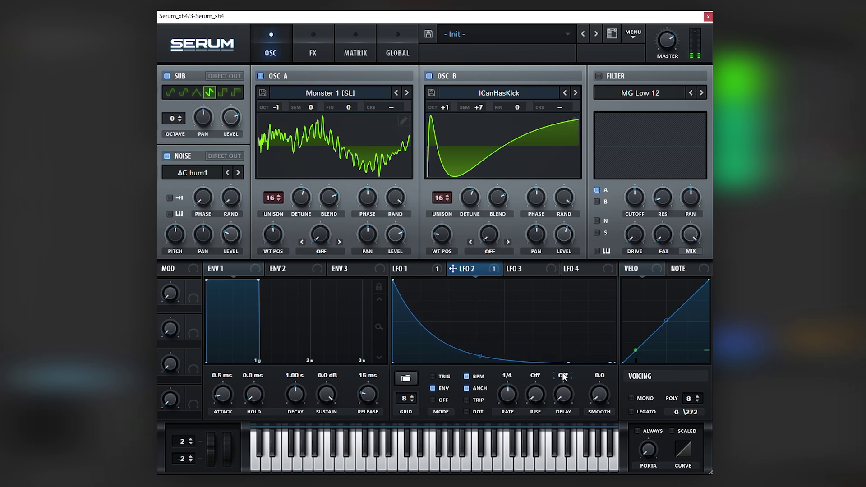
{"action": "left_click", "coordinate": [311, 45]}
Switch the Reverb module to plate mode.
{"action": "left_click", "coordinate": [335, 228]}
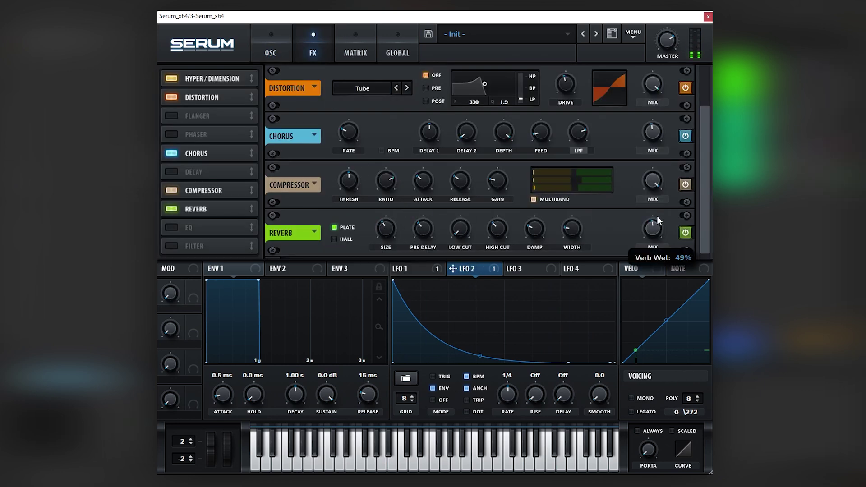
{"action": "mouse_move", "coordinate": [386, 241]}
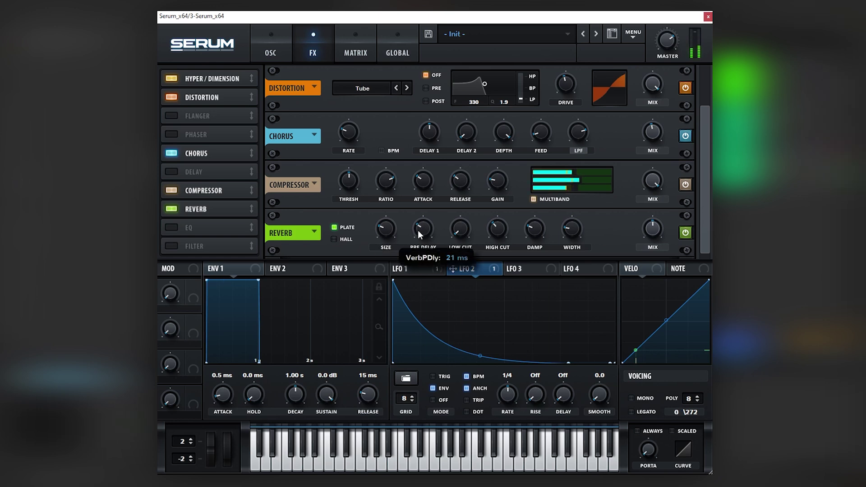
{"action": "left_click", "coordinate": [280, 45]}
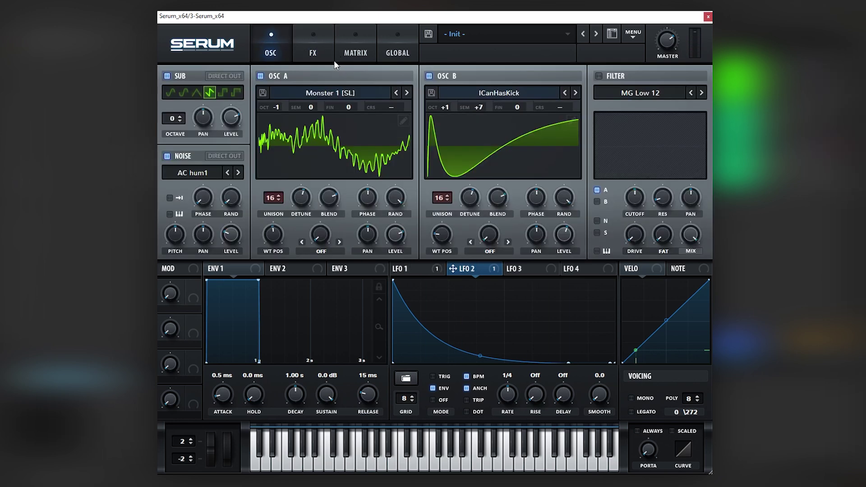
Push oscillator B's wavetable position denser, drop it to octave 0, and reset its semitones.
{"action": "left_click_drag", "start_coordinate": [444, 221], "coordinate": [444, 189]}
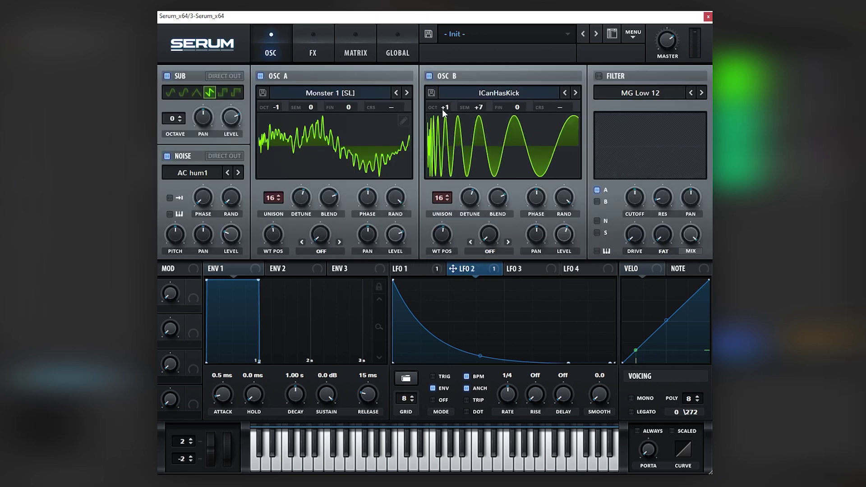
{"action": "left_click_drag", "start_coordinate": [446, 108], "coordinate": [479, 112]}
{"action": "double_click", "coordinate": [478, 110]}
Raise oscillator B back to +1 octave and oscillator A up to octave 0.
{"action": "left_click_drag", "start_coordinate": [445, 107], "coordinate": [445, 102]}
{"action": "left_click_drag", "start_coordinate": [294, 108], "coordinate": [281, 94]}
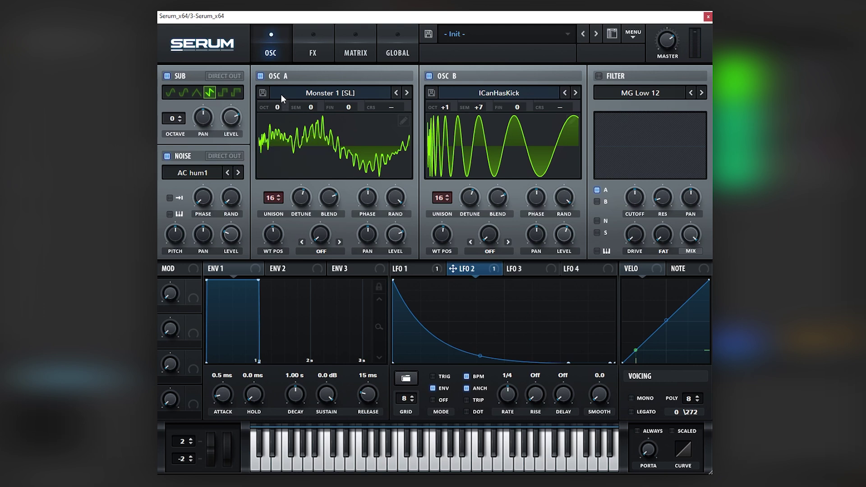